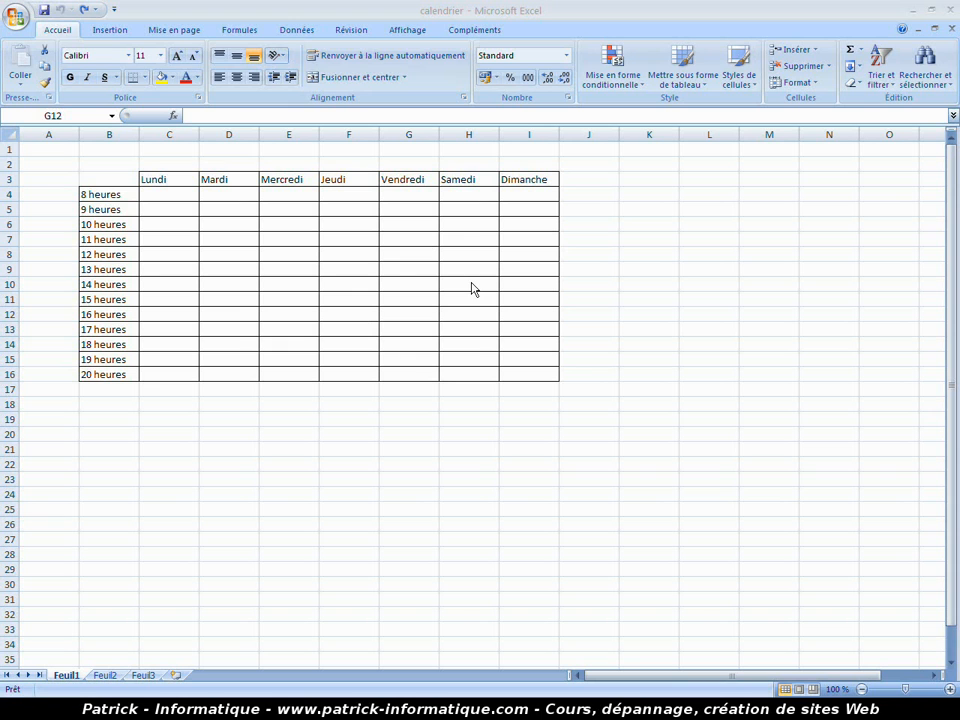
Merge and center cells C2:I2 above the weekday headers to make a title row
click(387, 268)
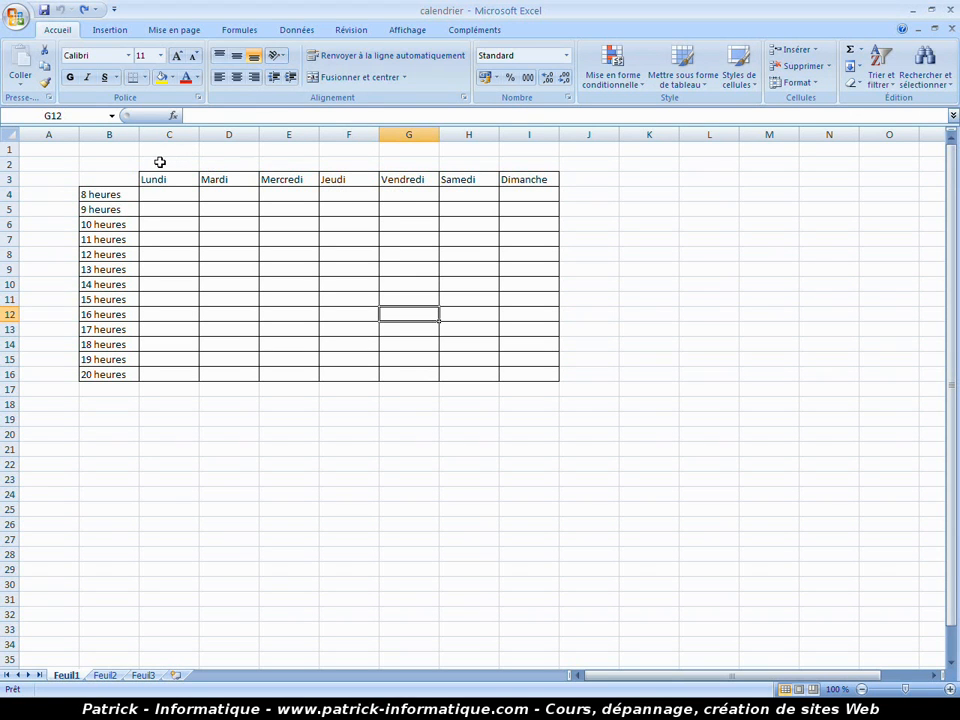
drag(163, 162, 520, 171)
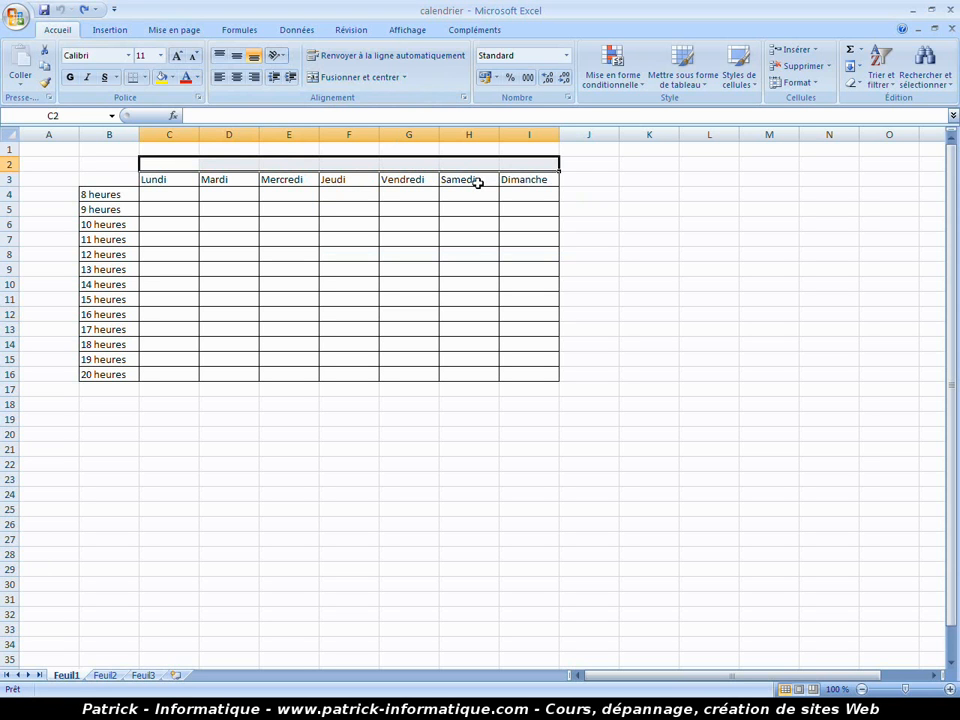
click(355, 78)
click(375, 197)
click(348, 165)
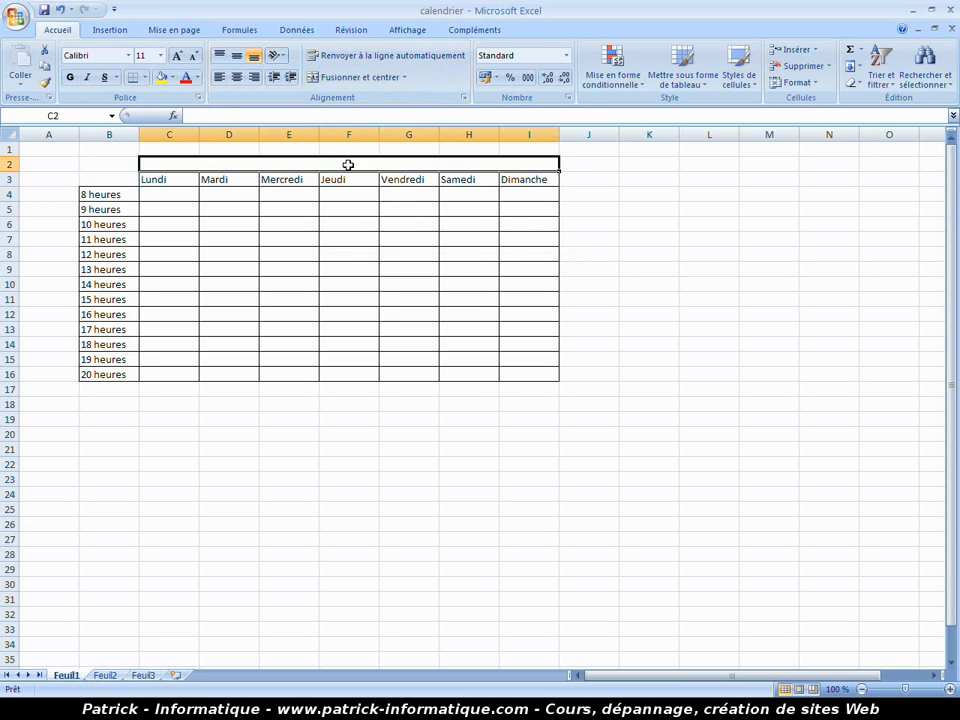
Enter the title "Semaine du 25 au 31 Juillet" in the merged cell above the weekdays
text(Sema)
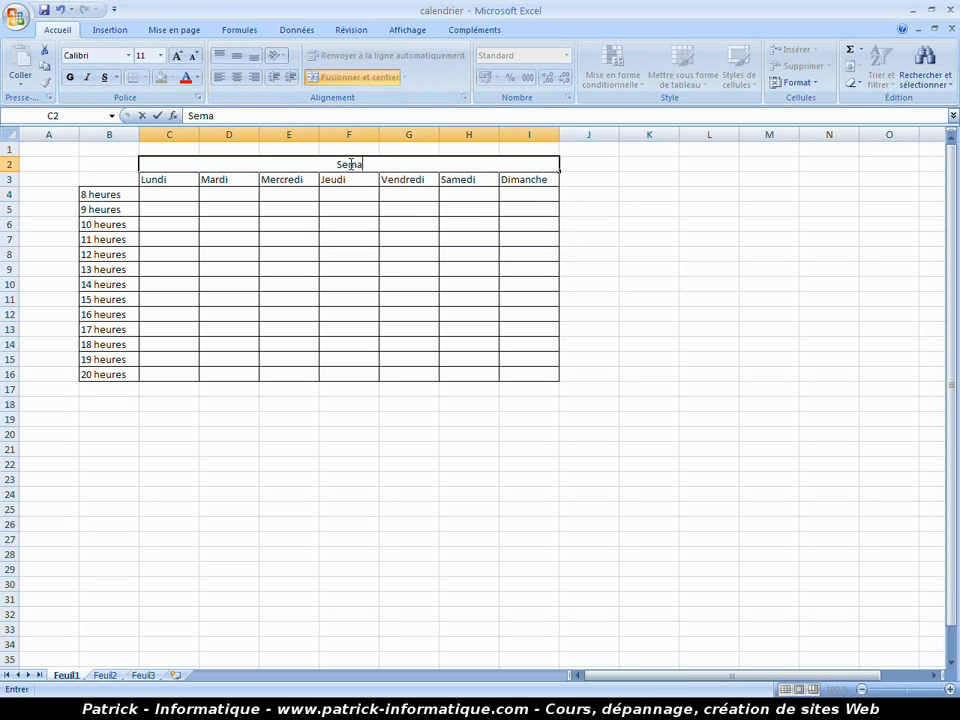
text(ine du 15)
key(BackSpace)
key(BackSpace)
text(25 au 31)
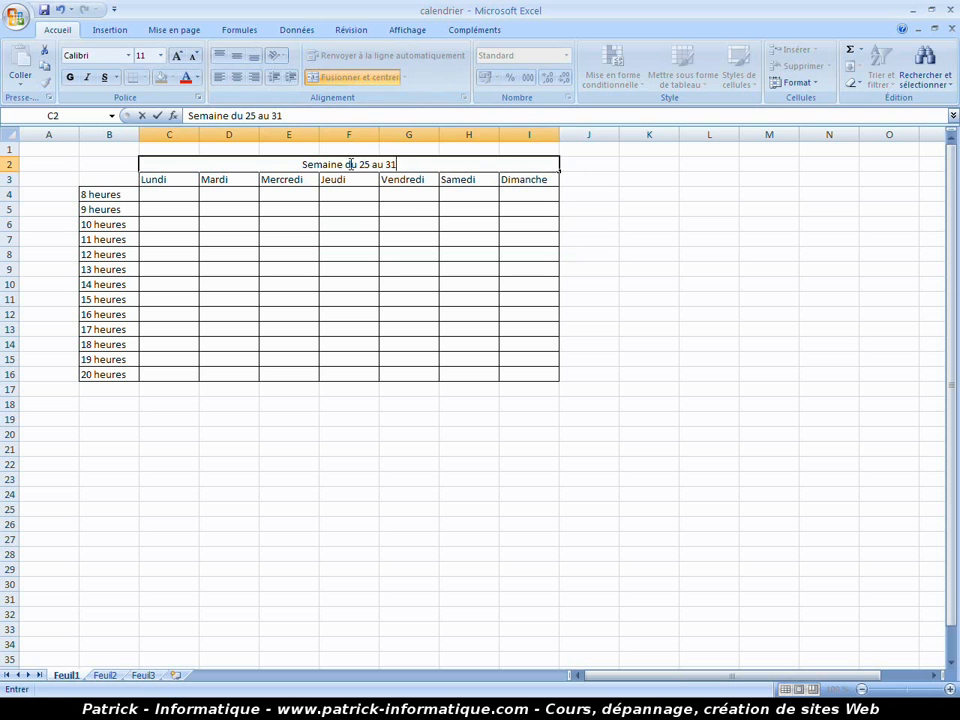
text( Juillet)
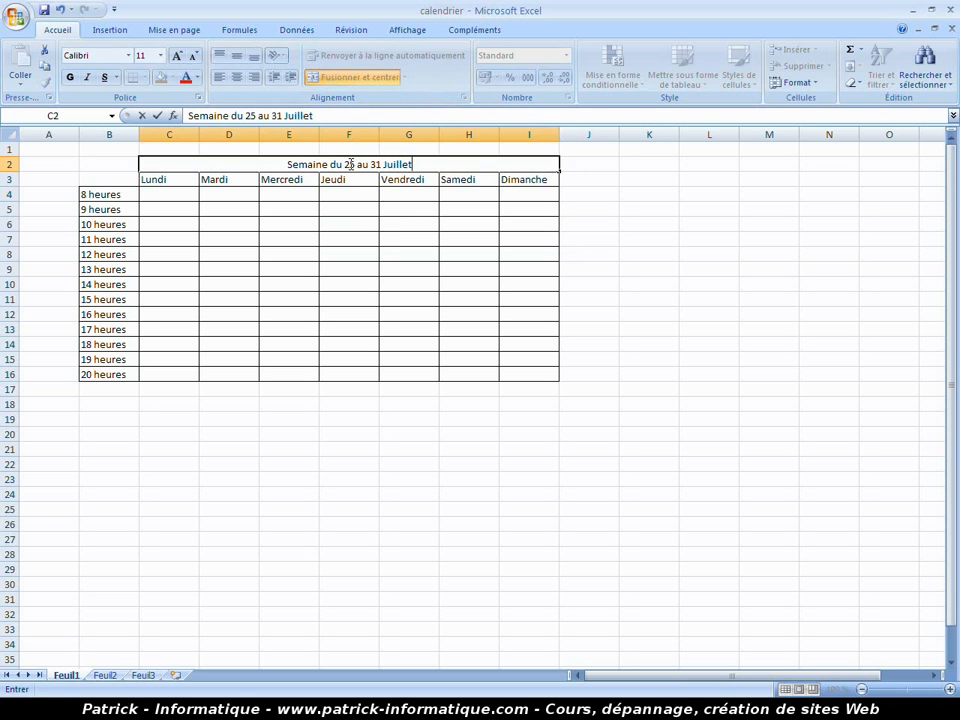
key(Return)
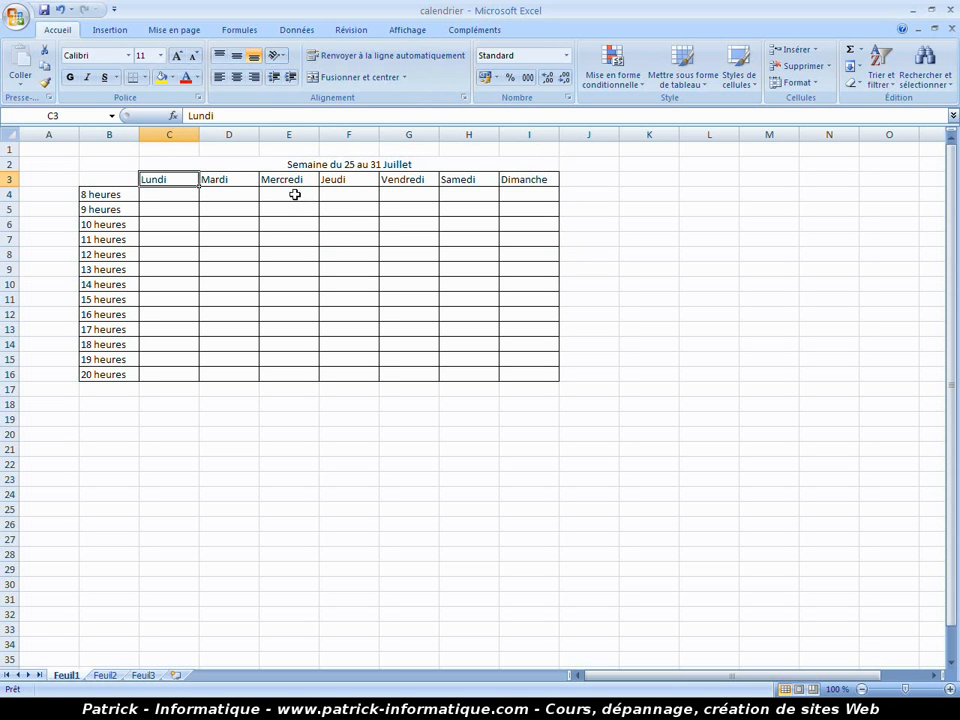
Merge and center the Mercredi cells from 8 to 11 heures (E4:E7) and enter "Math" in them
drag(292, 193, 290, 234)
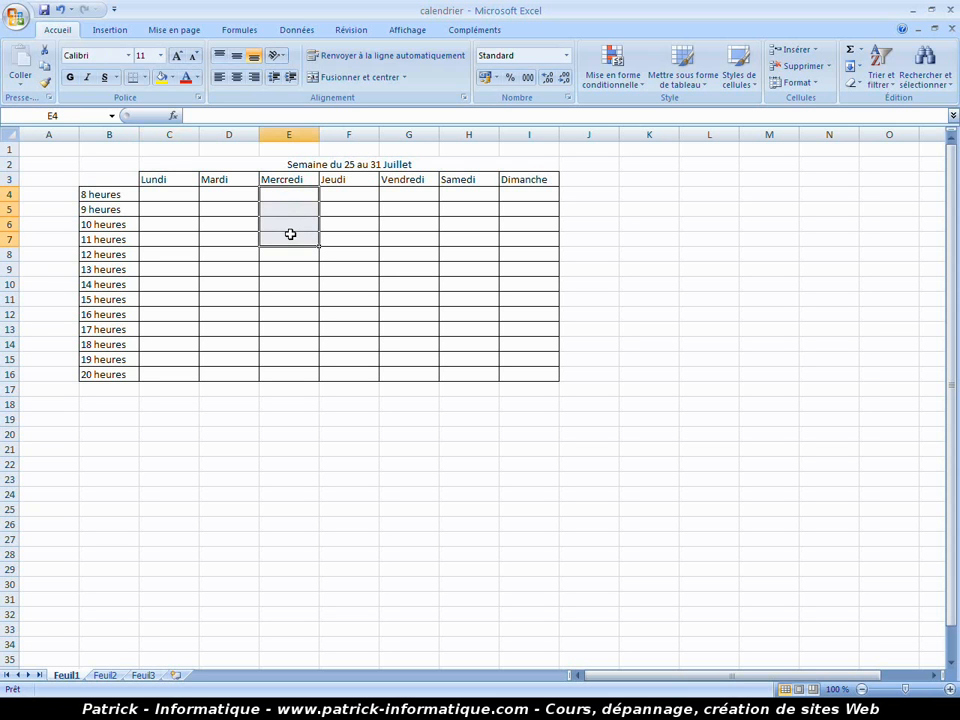
click(339, 85)
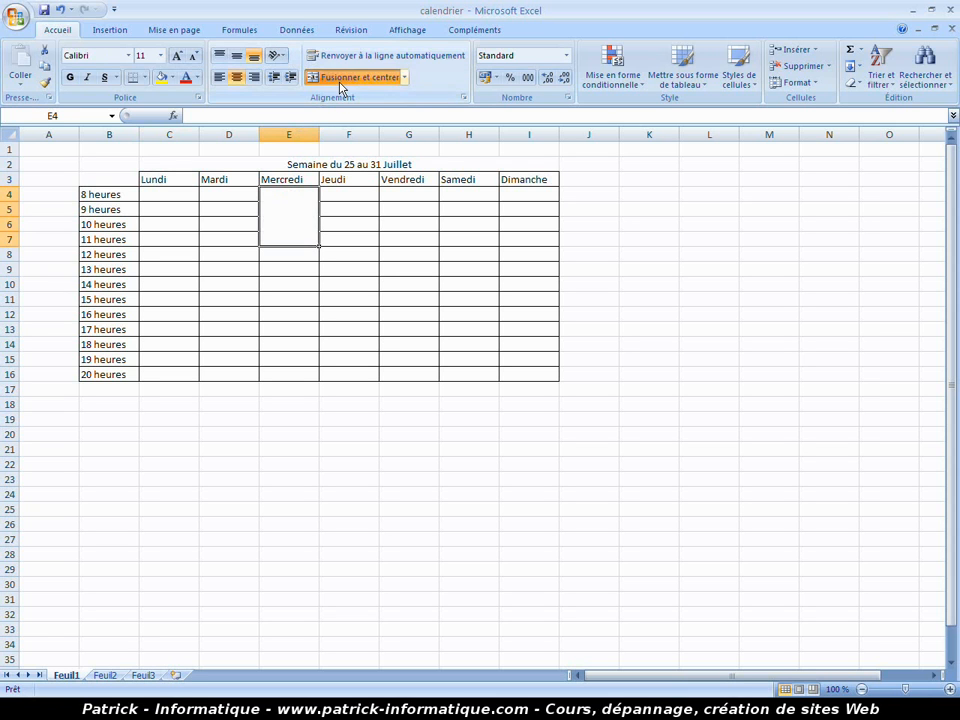
text(Math)
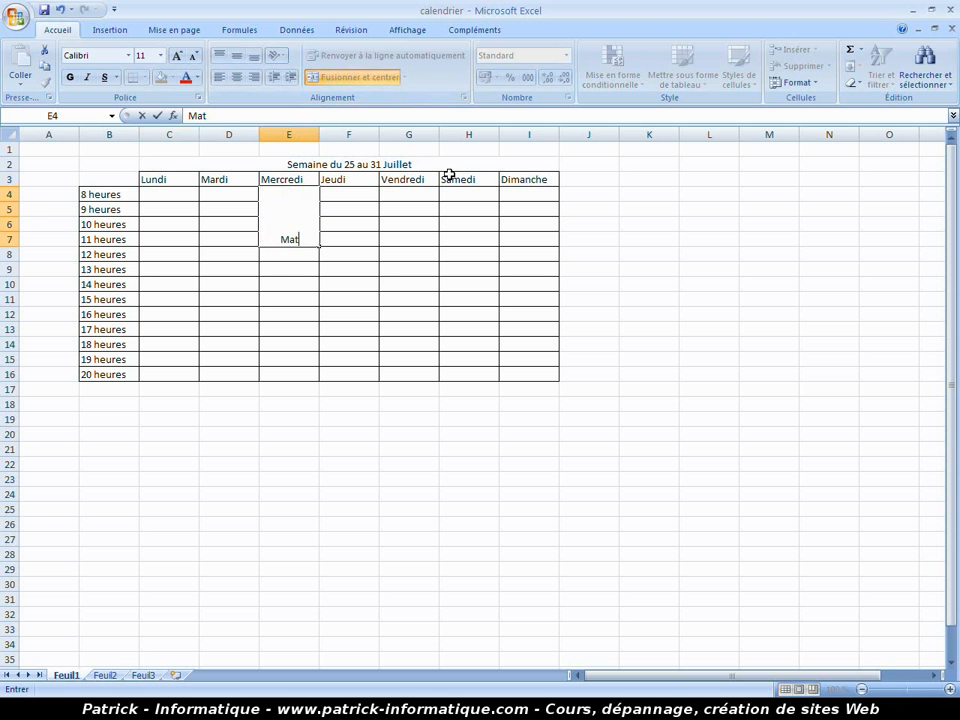
click(433, 295)
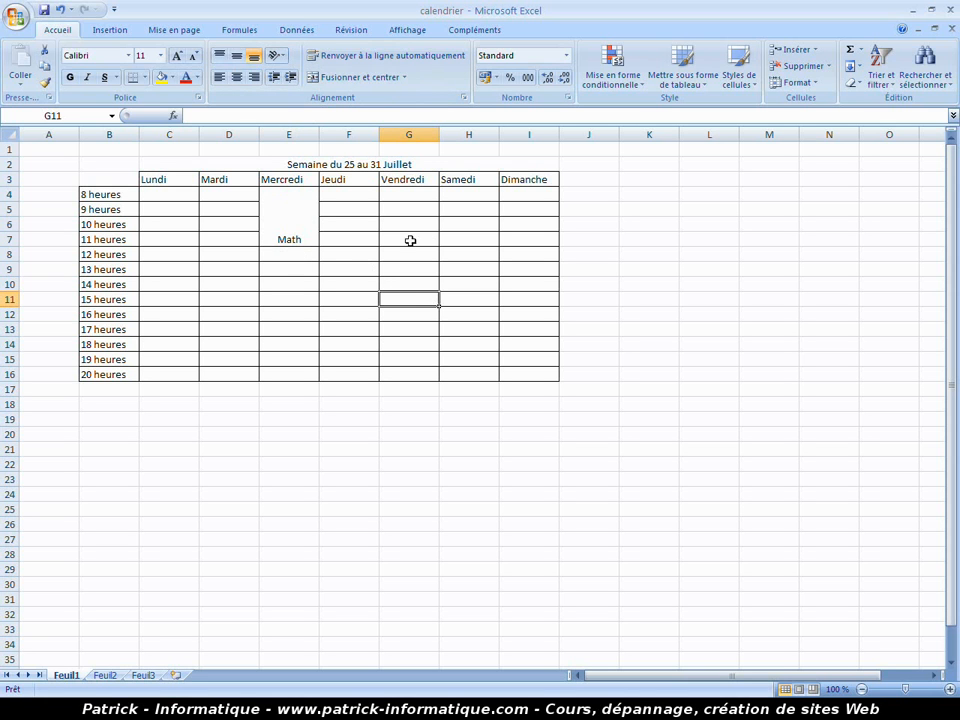
Merge and center the Vendredi to Dimanche cells one row at a time, from 10 heures to 13 heures
click(410, 224)
drag(410, 224, 521, 225)
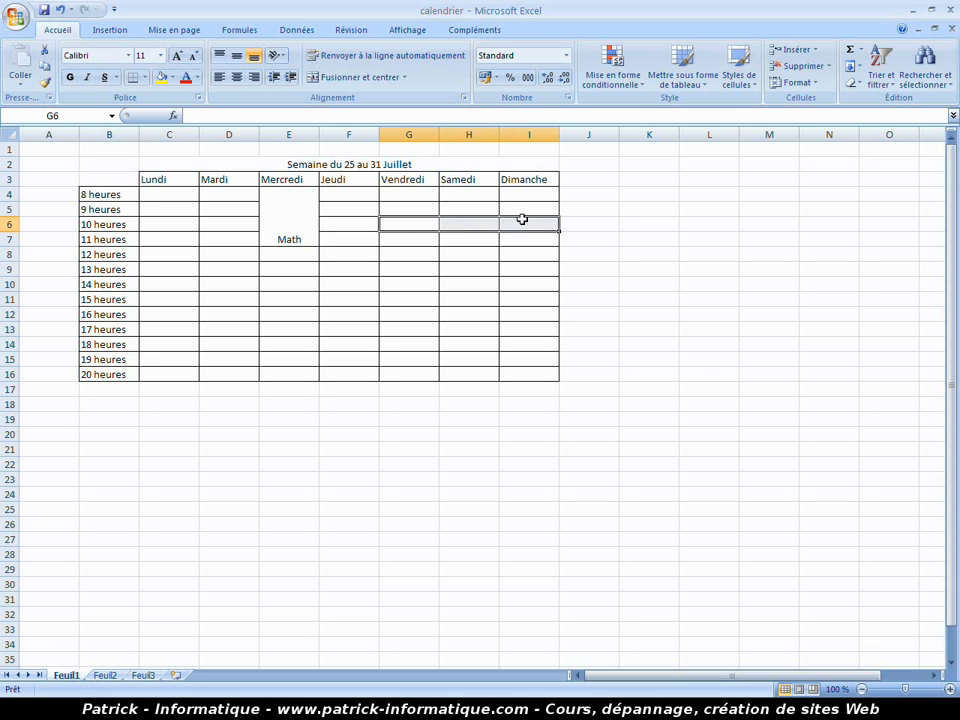
click(321, 76)
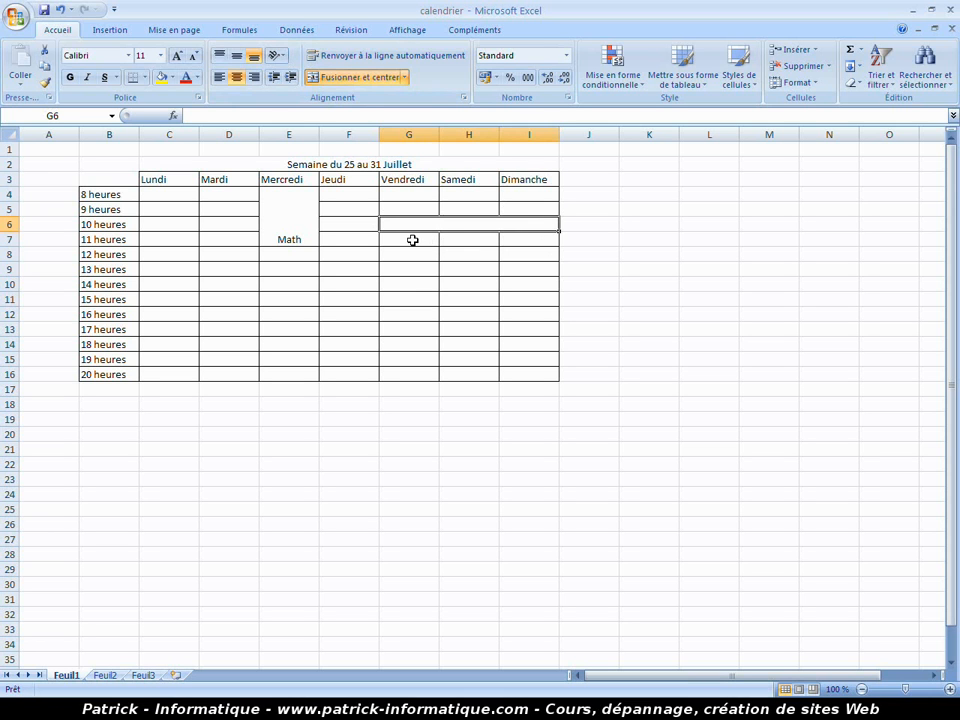
drag(409, 240, 512, 238)
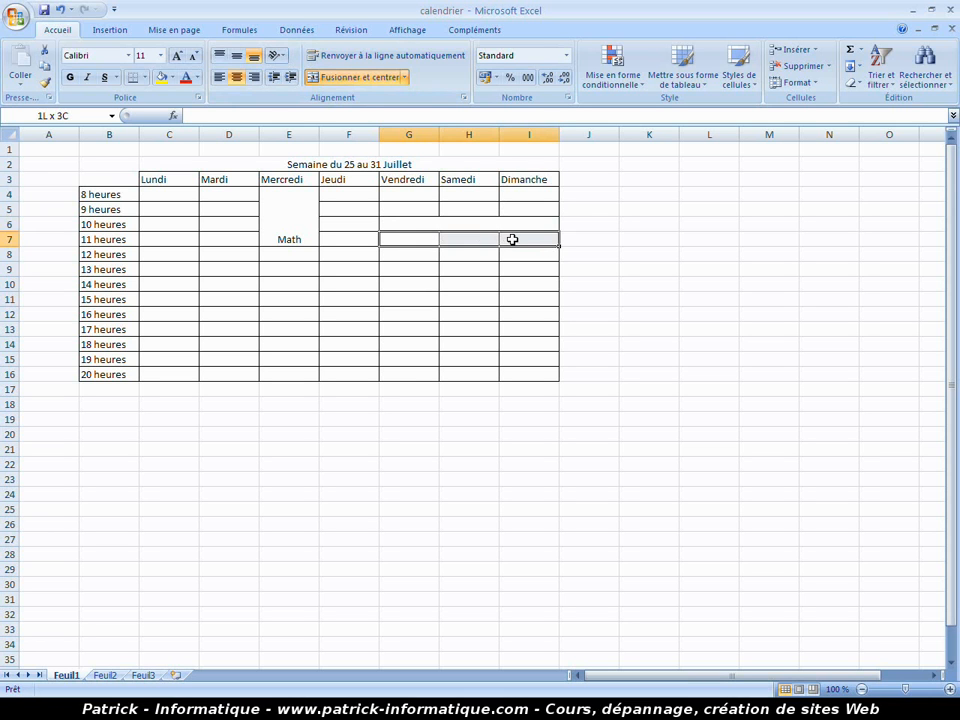
click(352, 77)
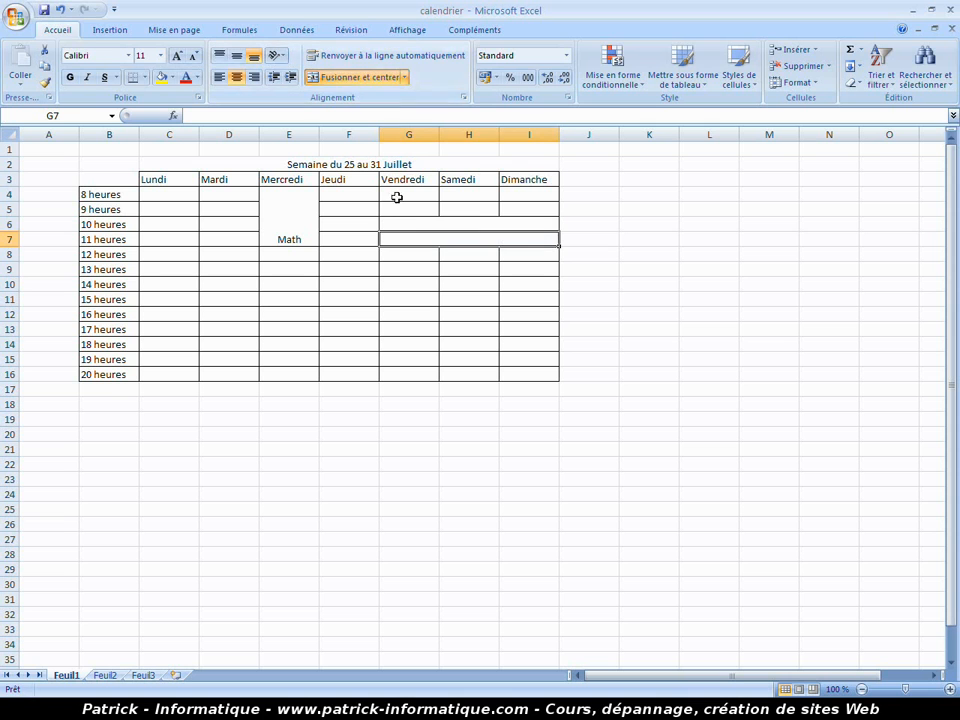
drag(420, 251, 506, 255)
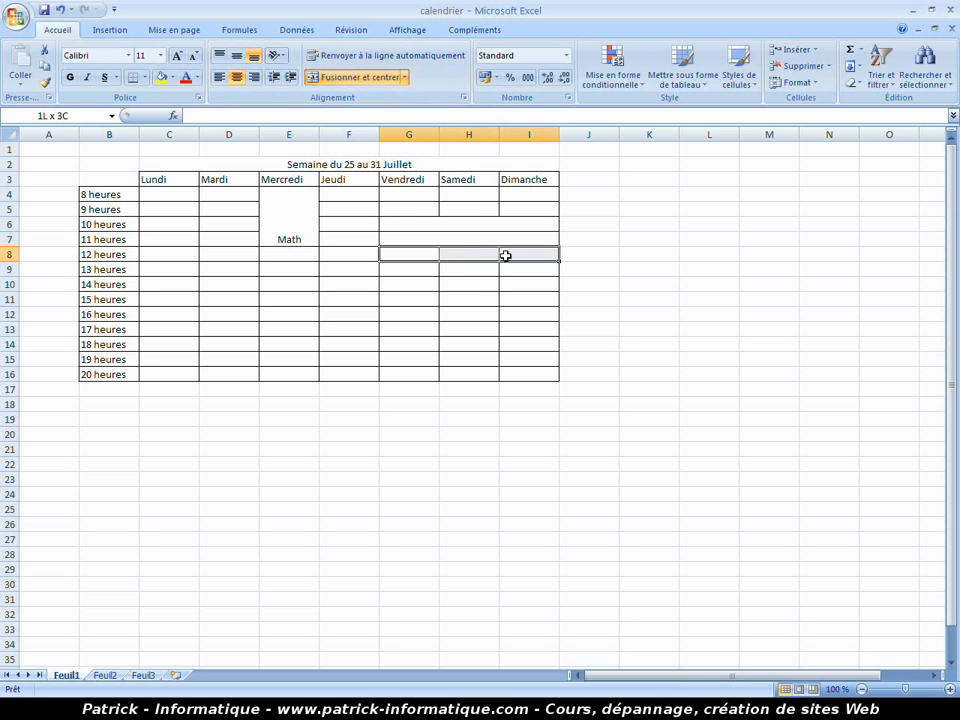
click(358, 79)
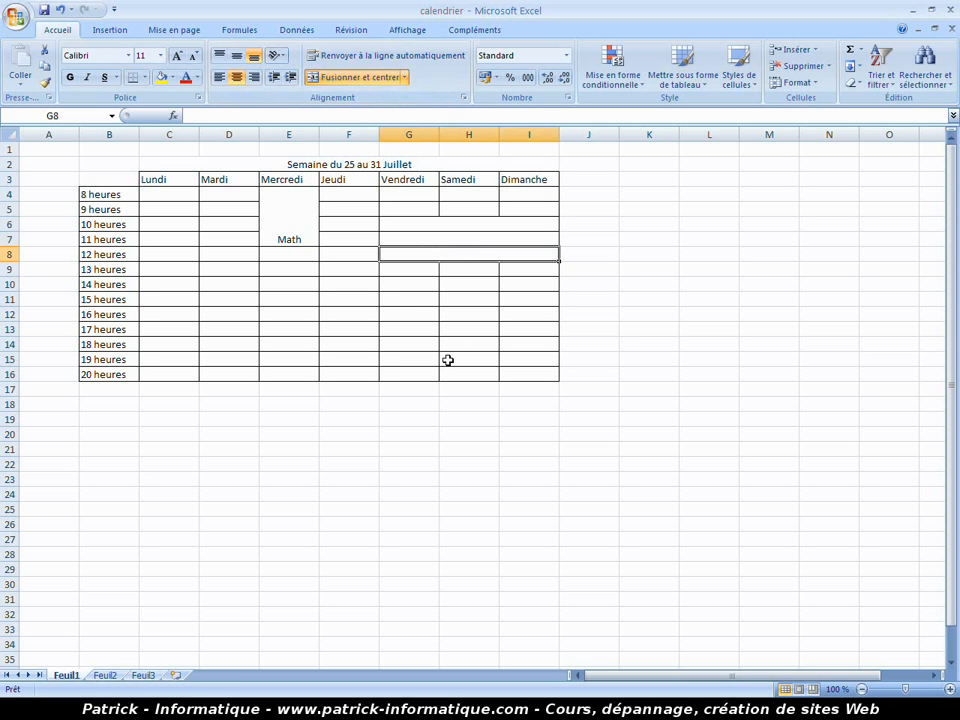
click(429, 332)
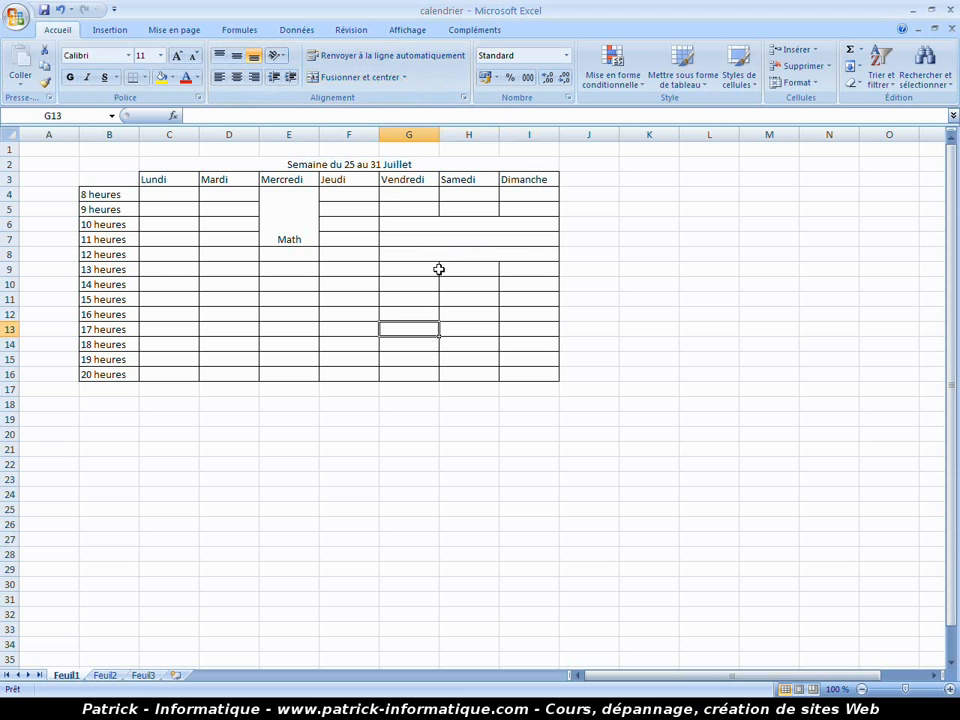
drag(422, 268, 506, 272)
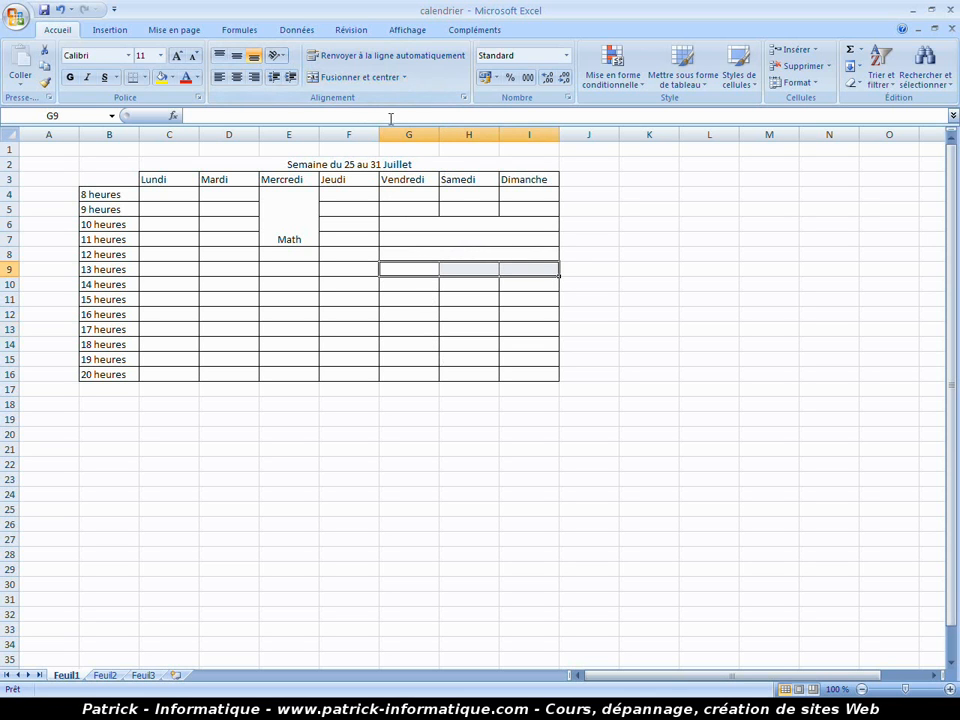
click(349, 80)
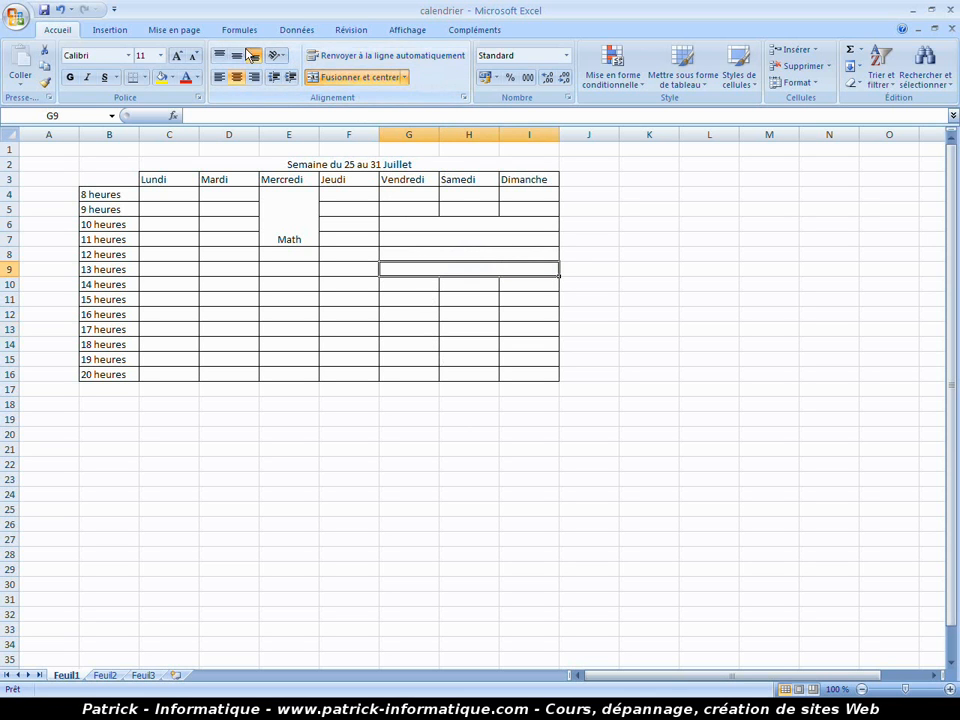
Undo the four separate row merges in G6:I9
click(60, 9)
click(60, 9)
click(60, 9)
click(60, 9)
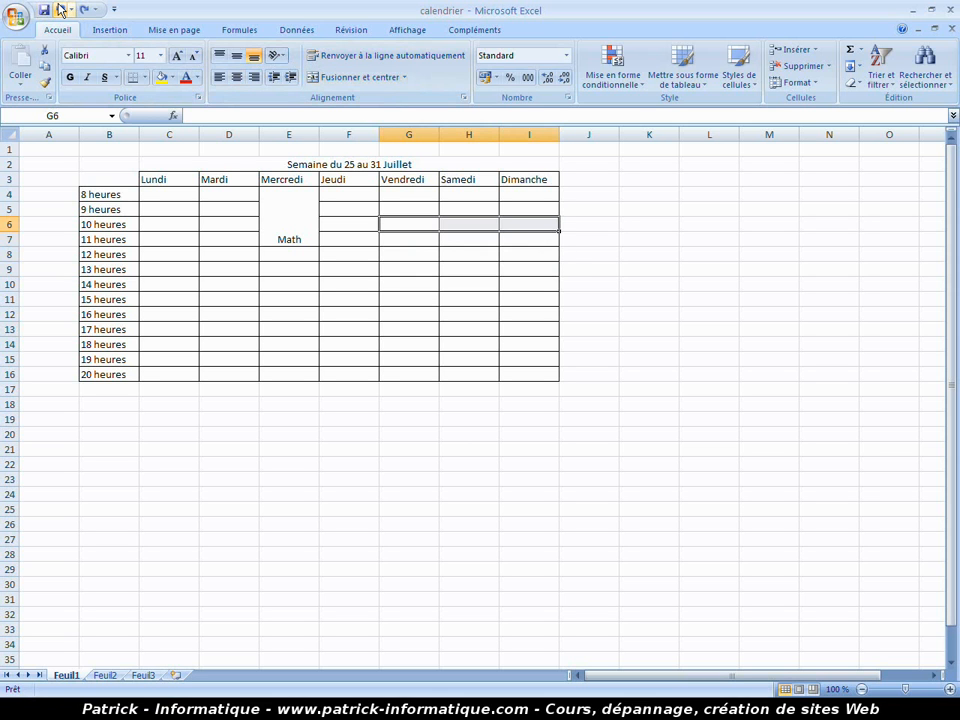
Merge G6:I9 across with the Fusionner option, joining each row separately, and check the merged rows
click(349, 194)
drag(409, 228, 527, 280)
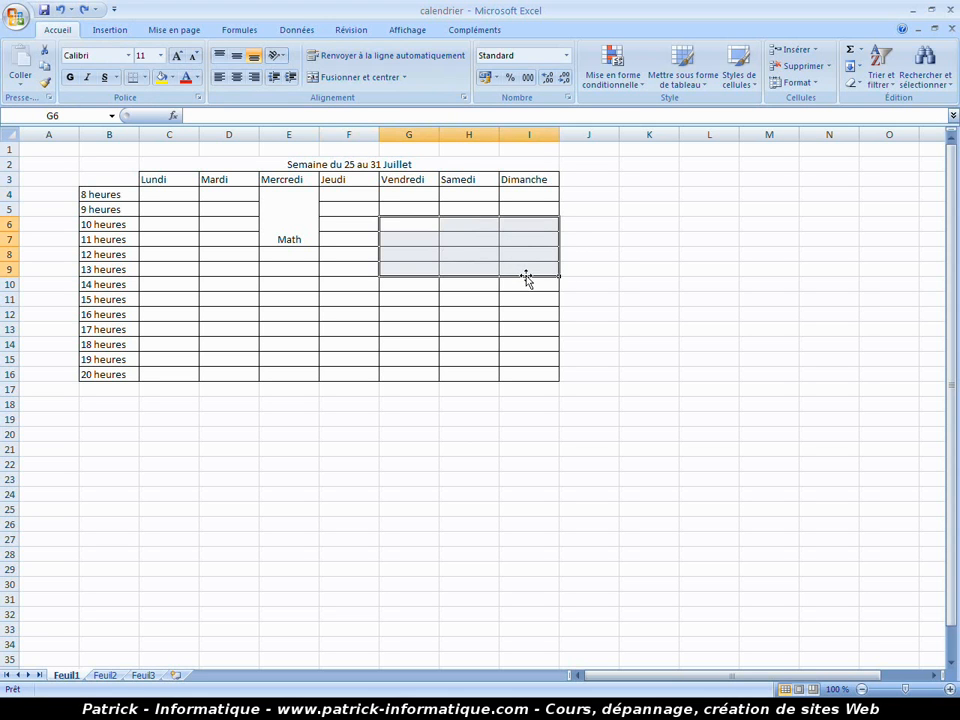
click(406, 79)
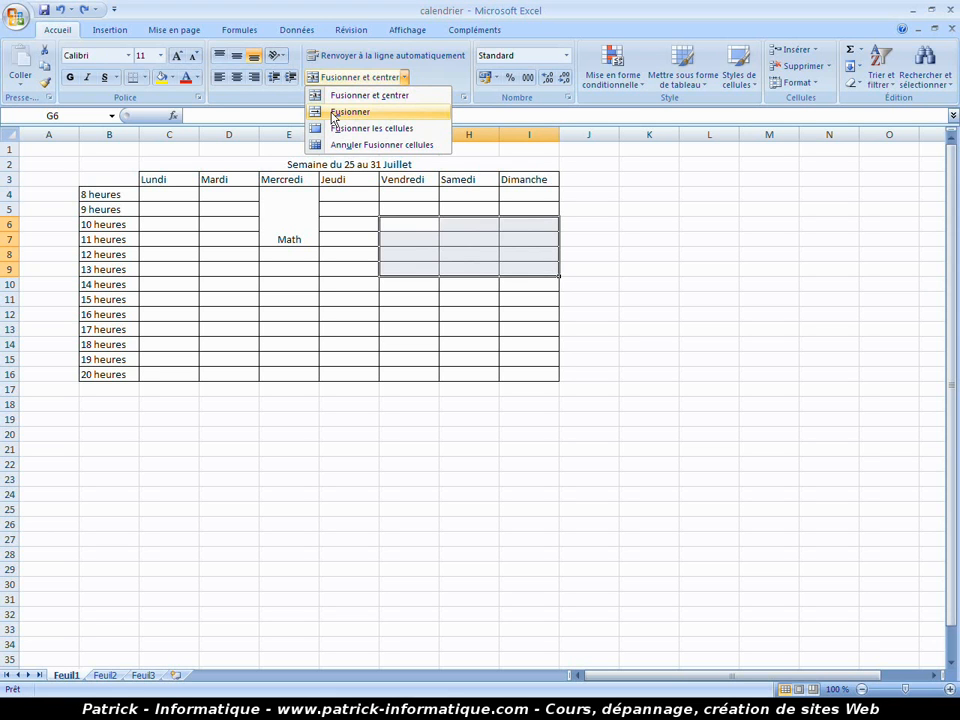
click(328, 115)
click(462, 224)
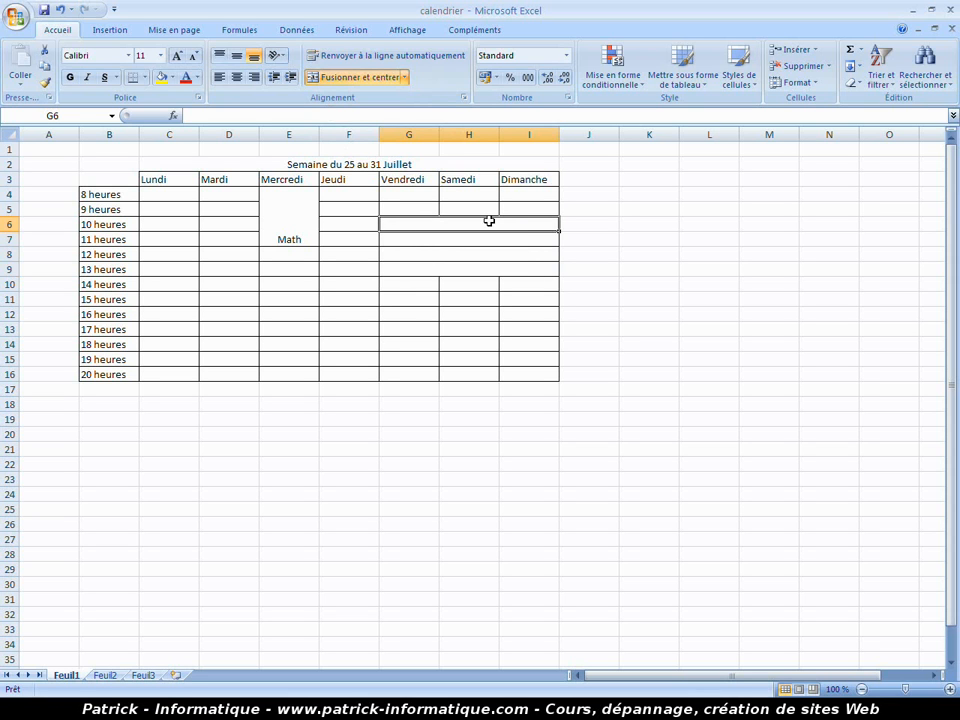
click(462, 241)
click(468, 256)
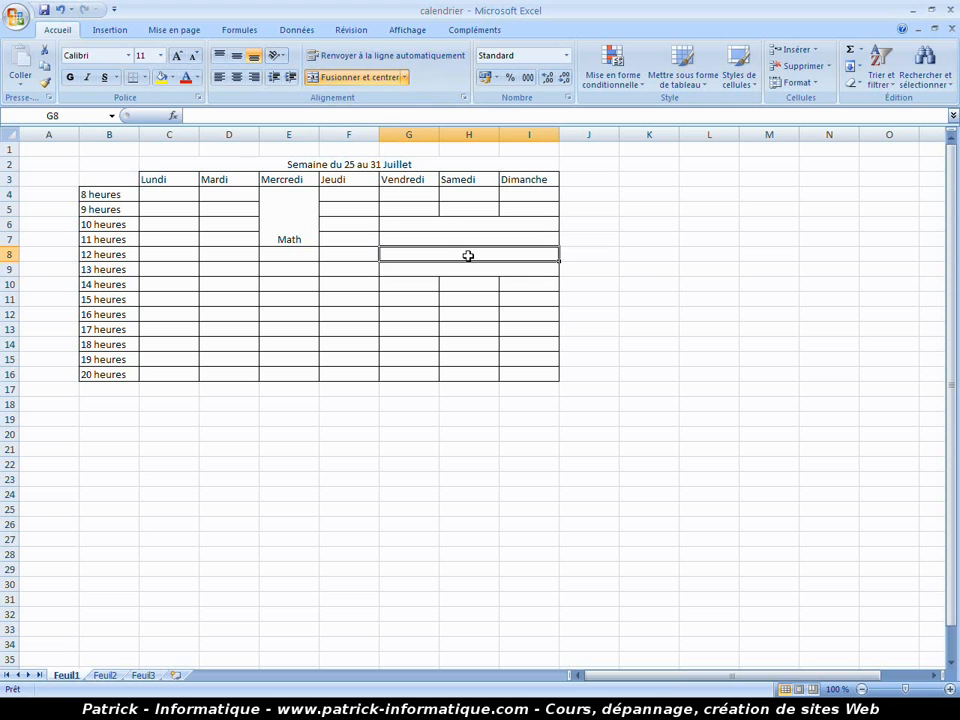
click(469, 270)
click(473, 254)
click(474, 241)
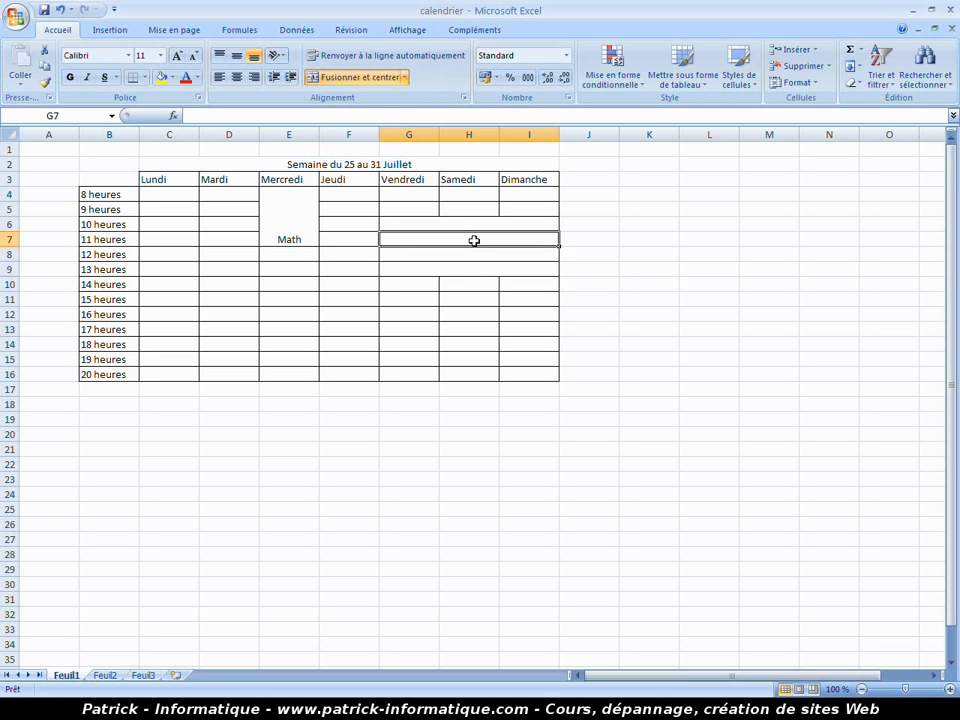
Enter "Anglais" in the merged 10 heures row and "Histoire" in the merged 11 heures row
click(466, 225)
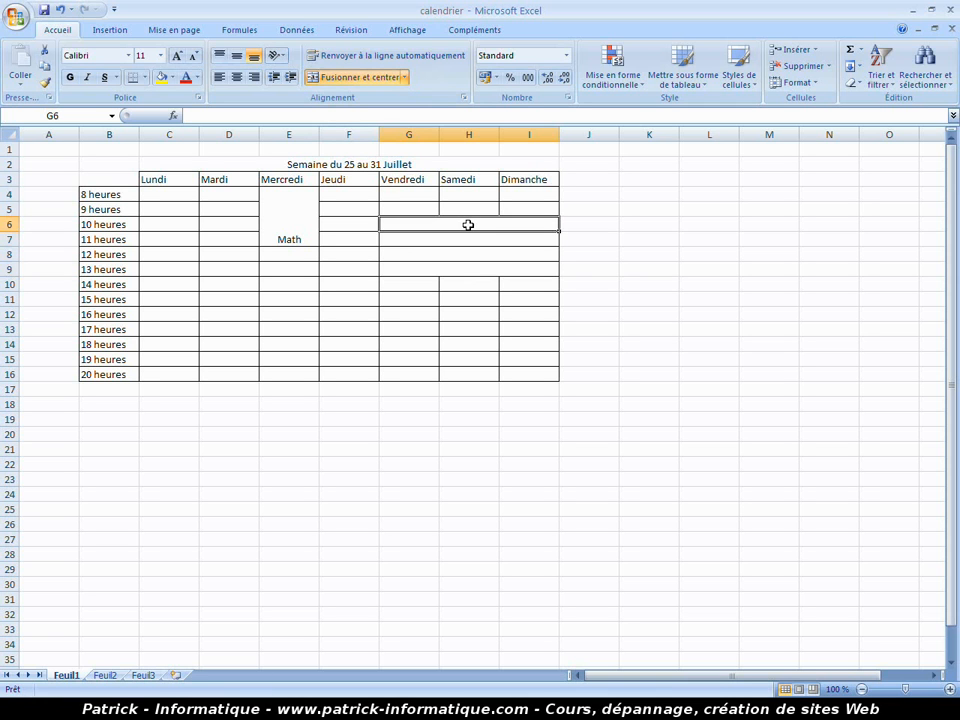
text(Angla)
key(Return)
text(Histoire)
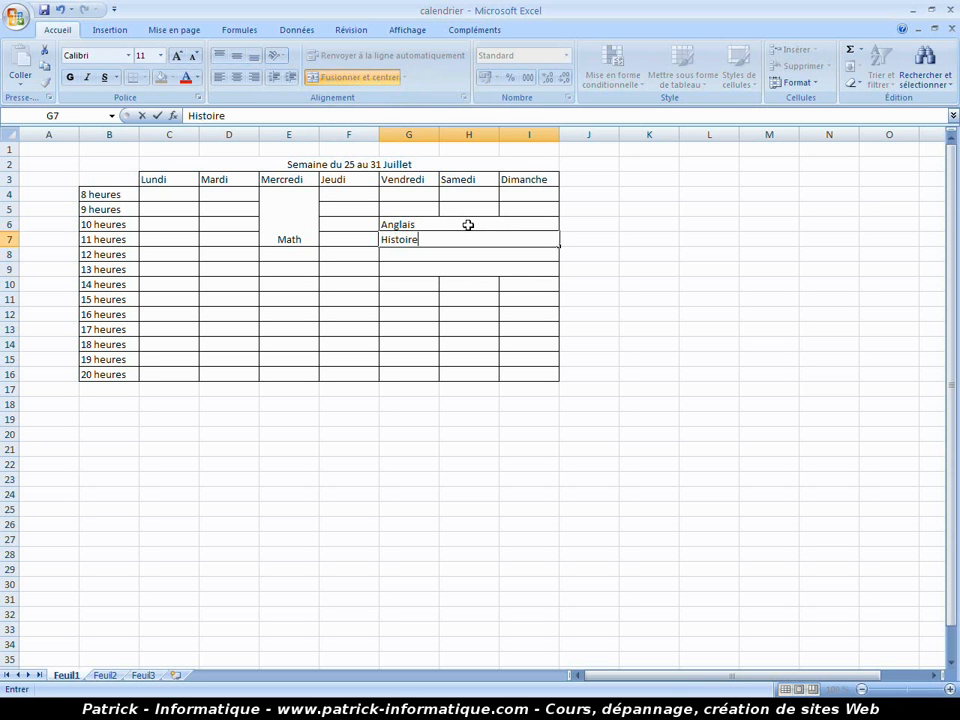
click(504, 347)
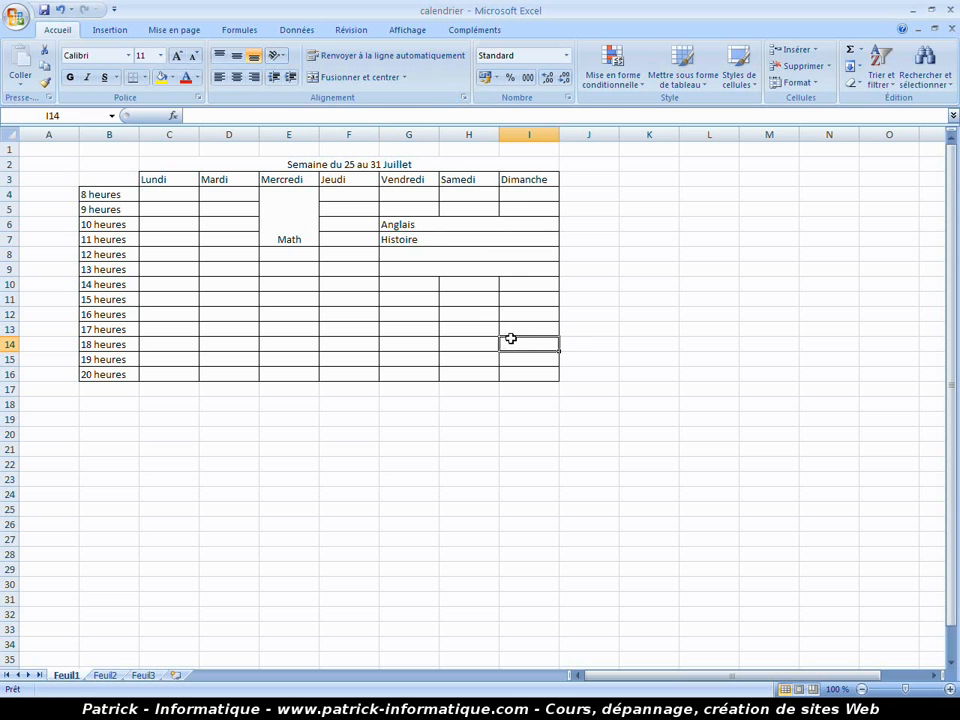
Center the "Histoire" and "Anglais" entries horizontally in their merged cells
click(422, 238)
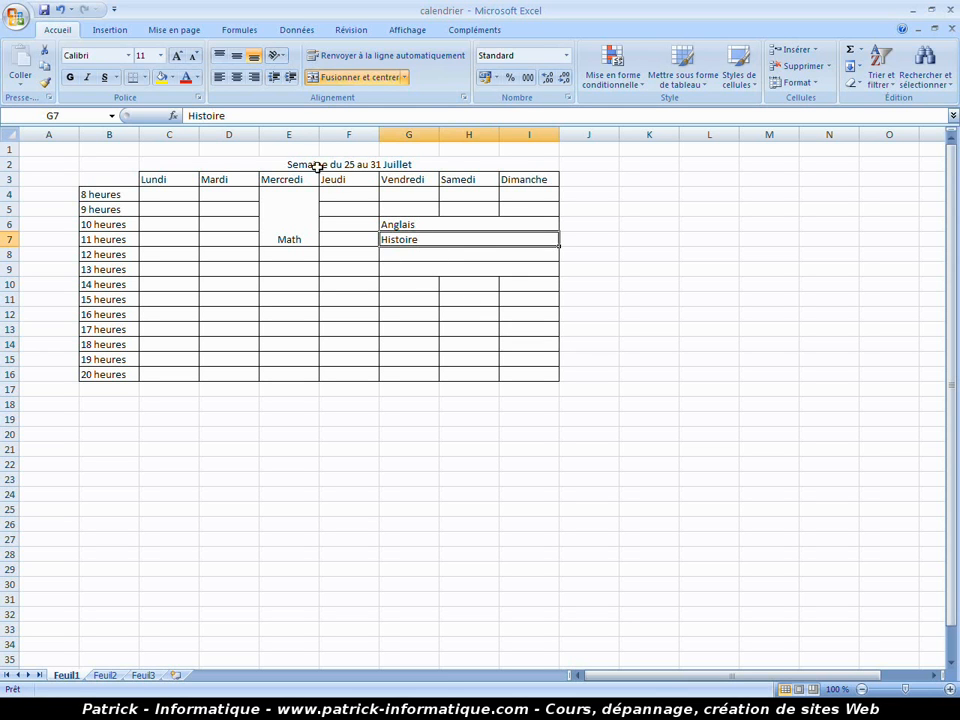
click(237, 78)
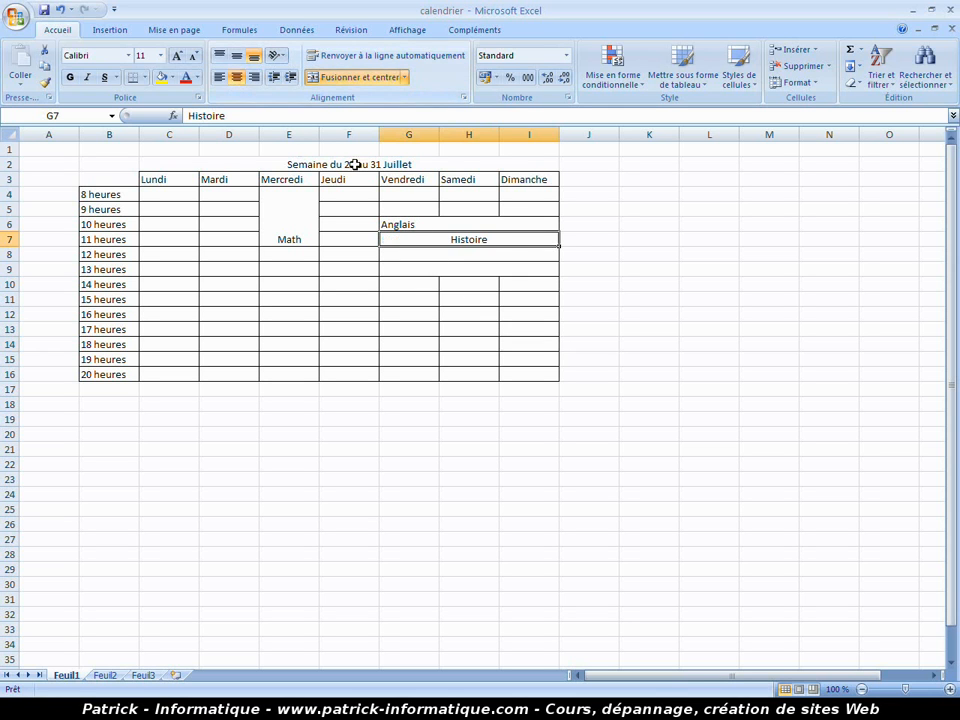
click(415, 223)
click(237, 77)
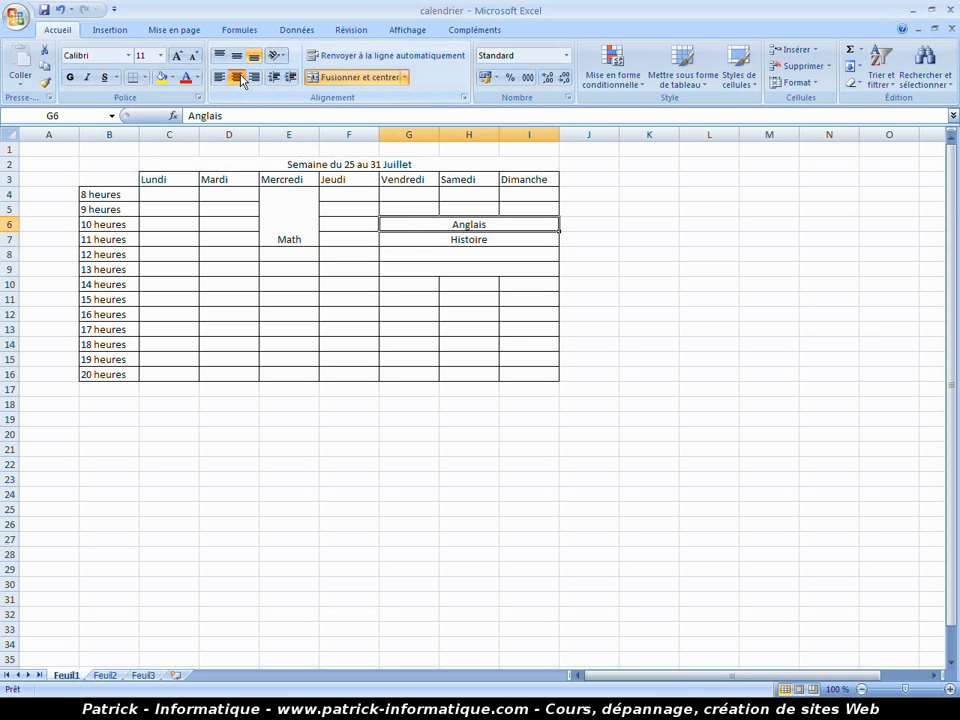
click(506, 331)
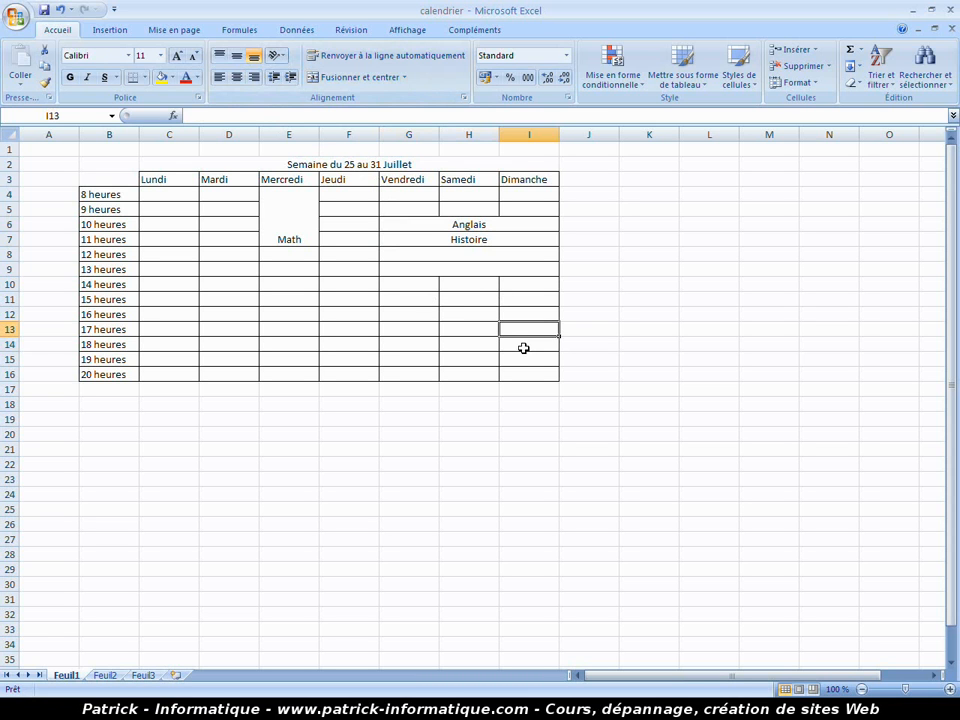
Merge G11:I14 across with the Fusionner option, joining each row from 15 heures to 18 heures separately
drag(424, 300, 528, 347)
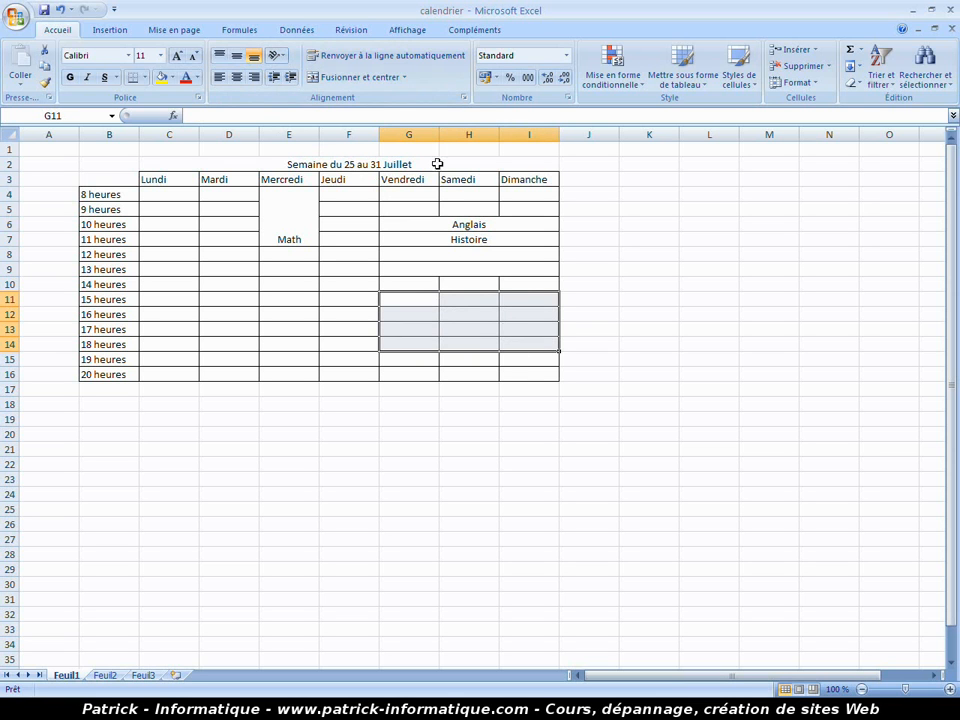
click(406, 80)
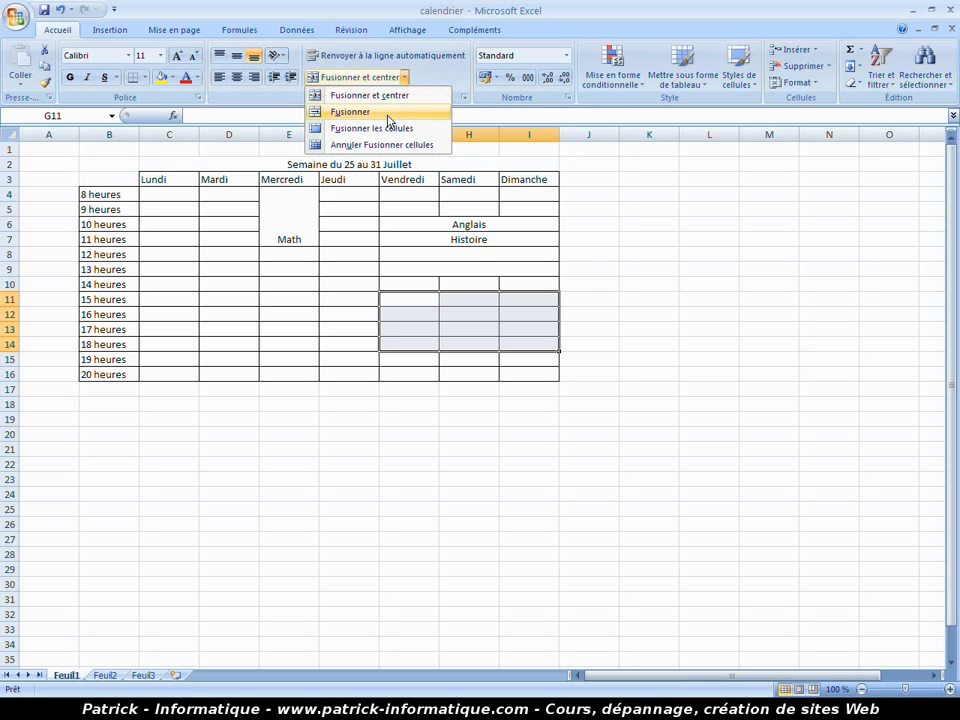
click(389, 112)
click(476, 271)
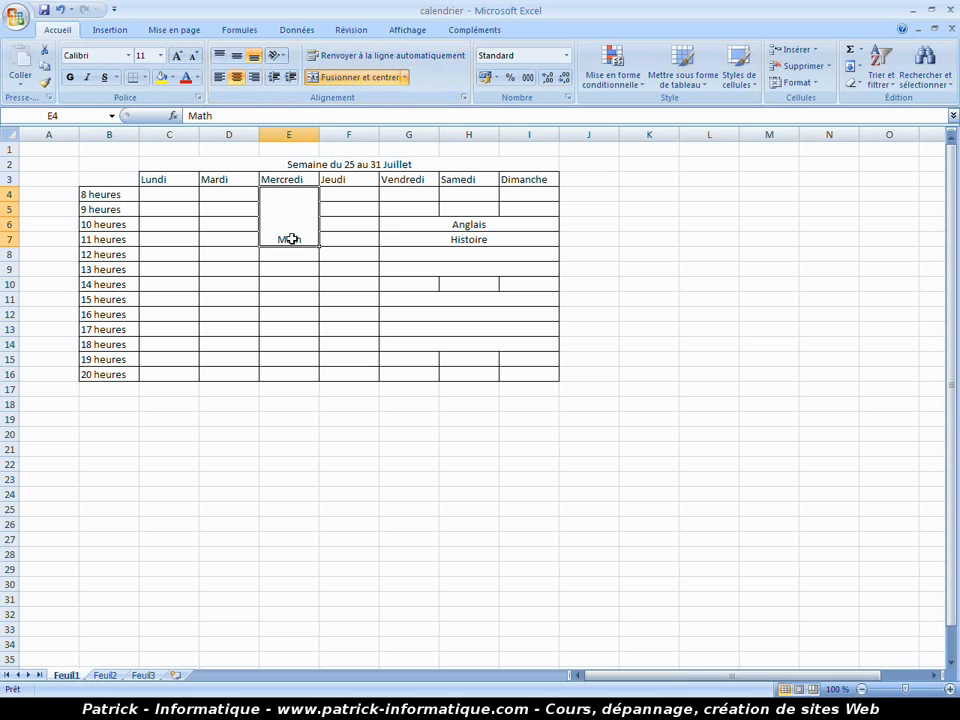
Center "Math" vertically in its merged Mercredi cell and check the alignment
click(236, 57)
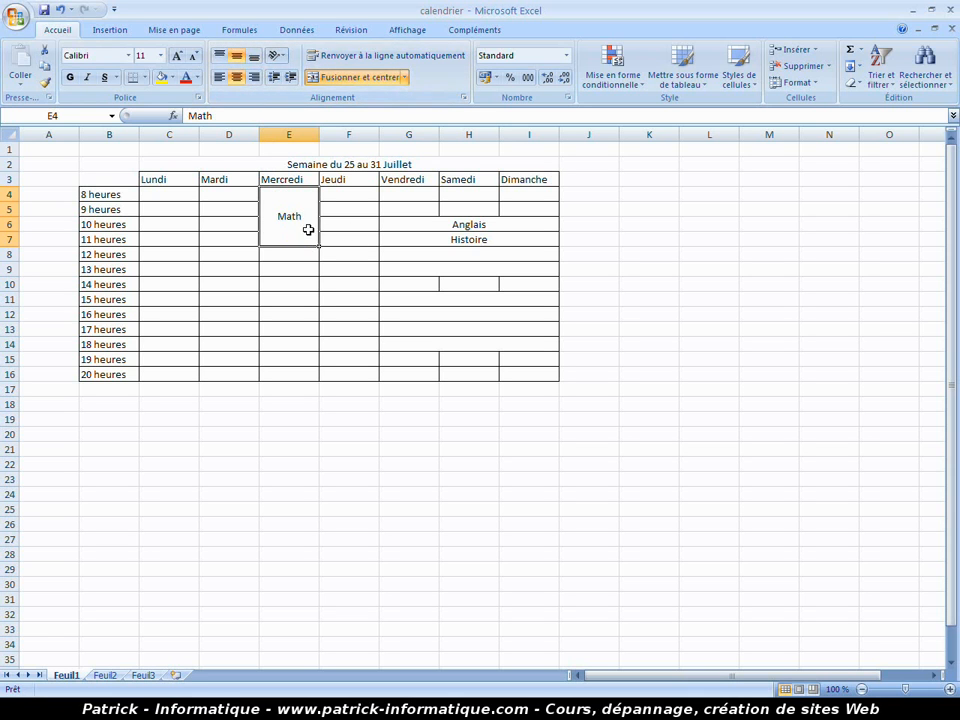
click(349, 237)
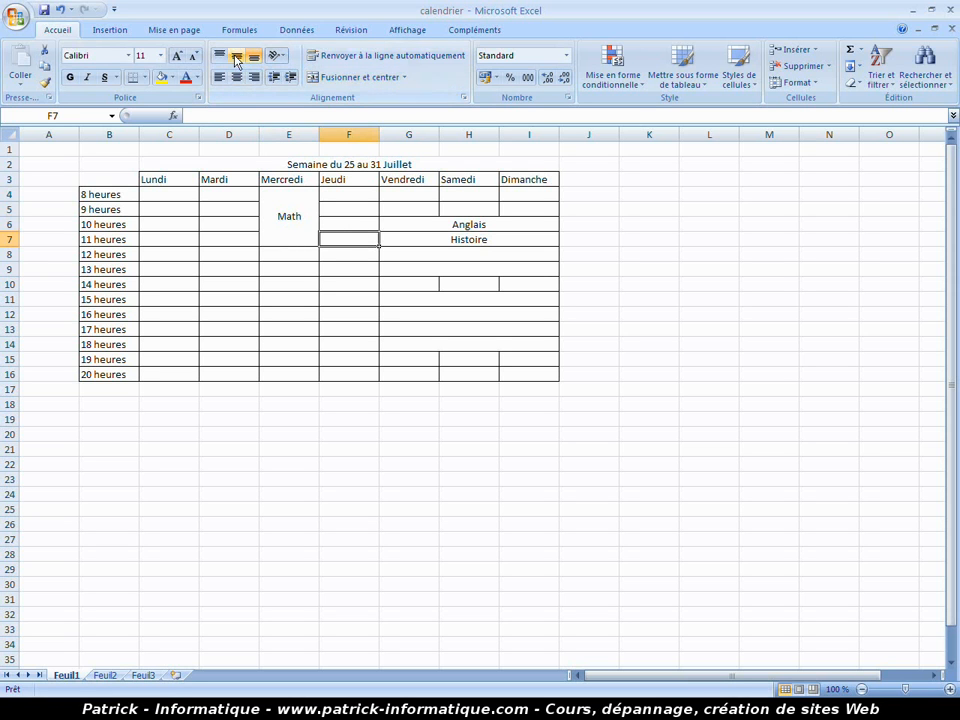
click(299, 241)
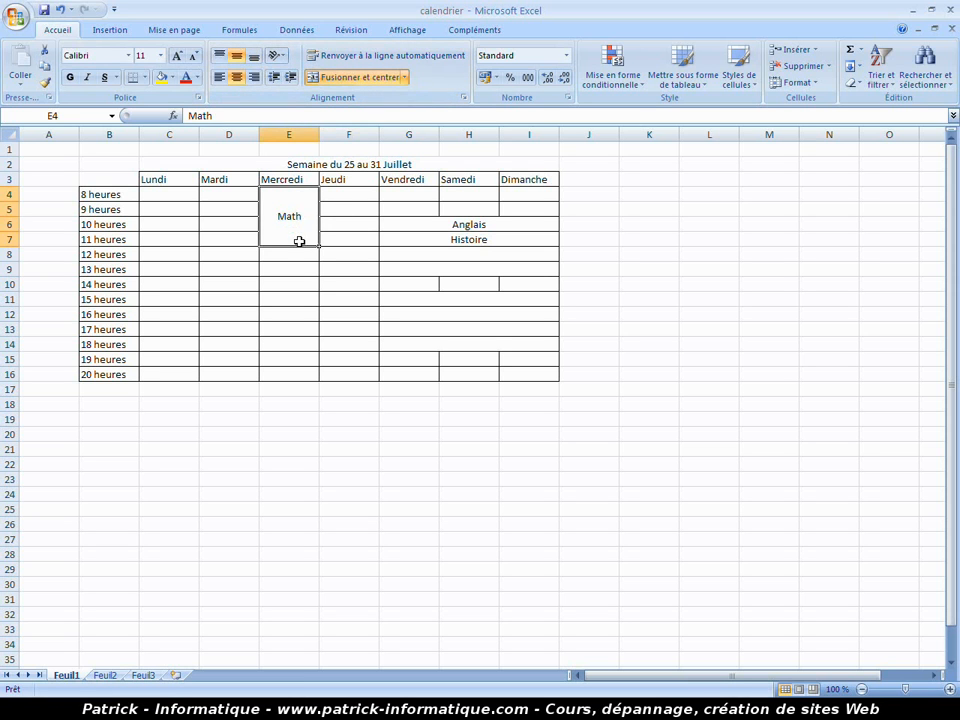
click(368, 258)
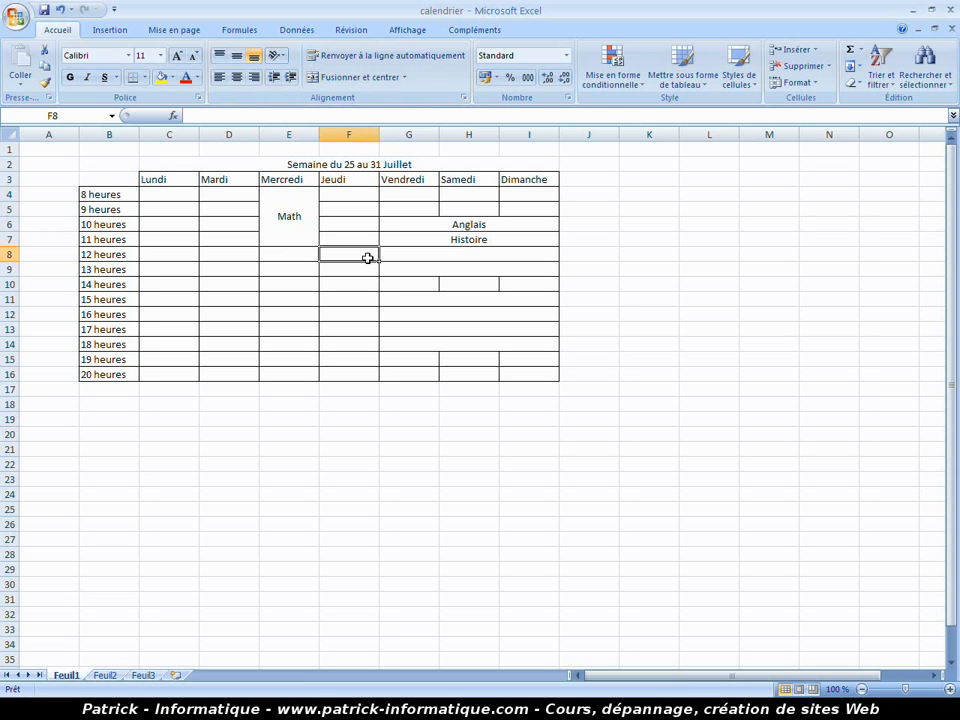
Unmerge the "Math" cell in the Mercredi column and check the separated cells in E4:E7
click(299, 212)
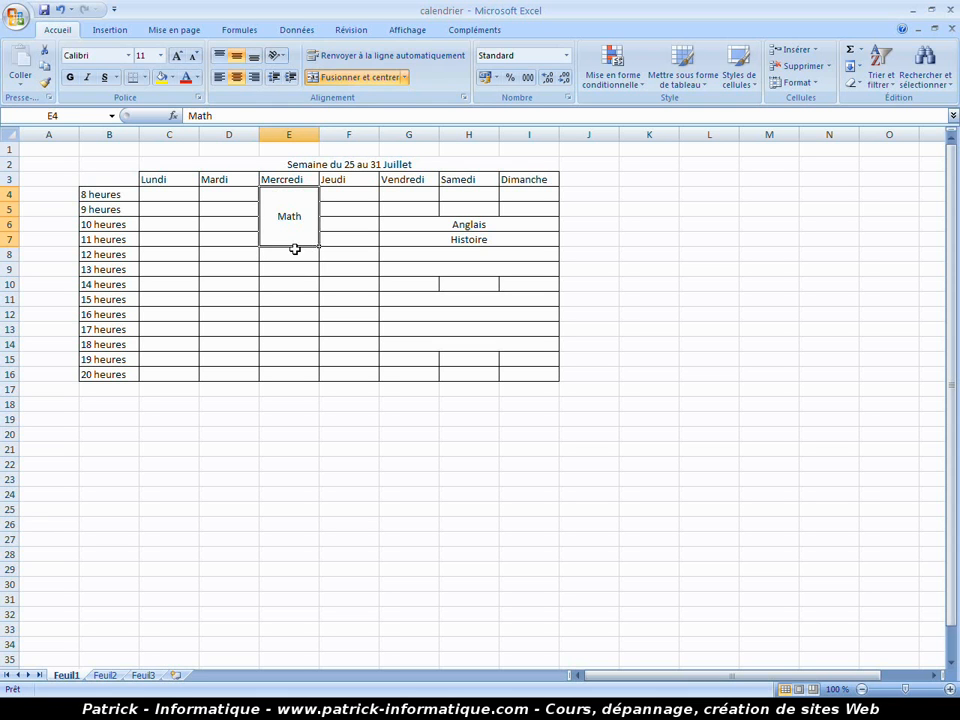
click(351, 78)
click(343, 238)
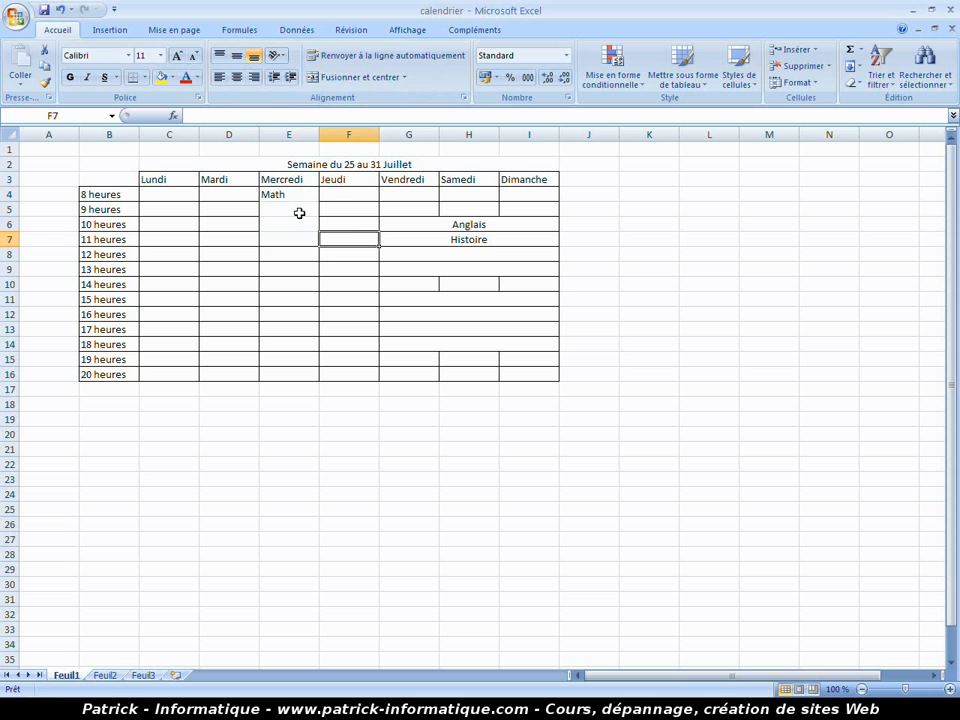
click(296, 224)
click(296, 238)
click(336, 252)
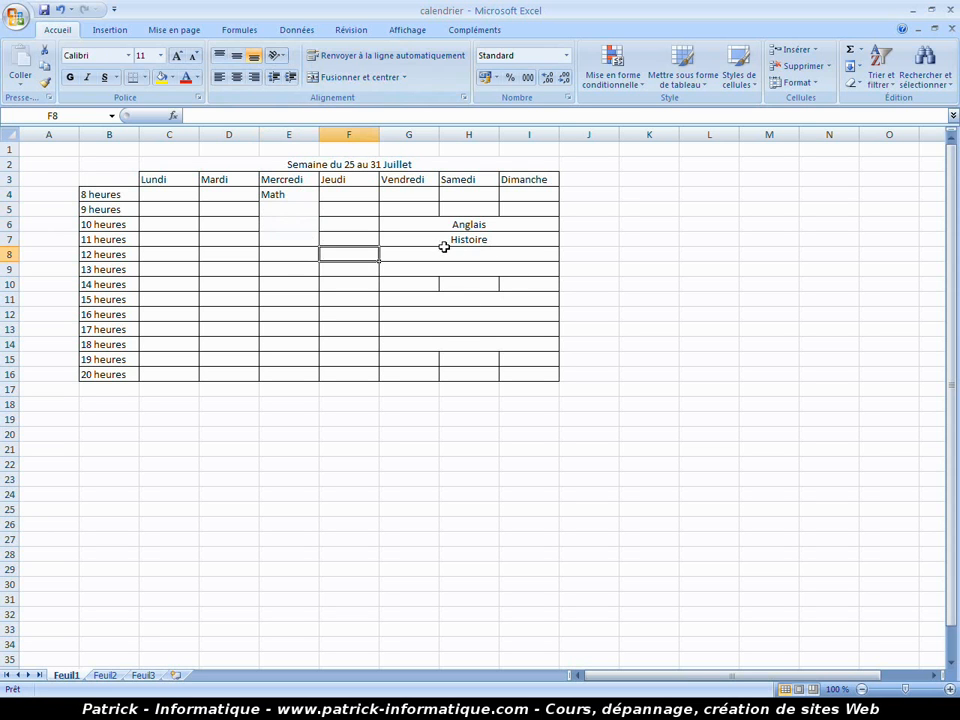
Unmerge the empty 12 heures row in G8:I8 and the "Anglais" and "Histoire" rows in G6:I7
click(448, 252)
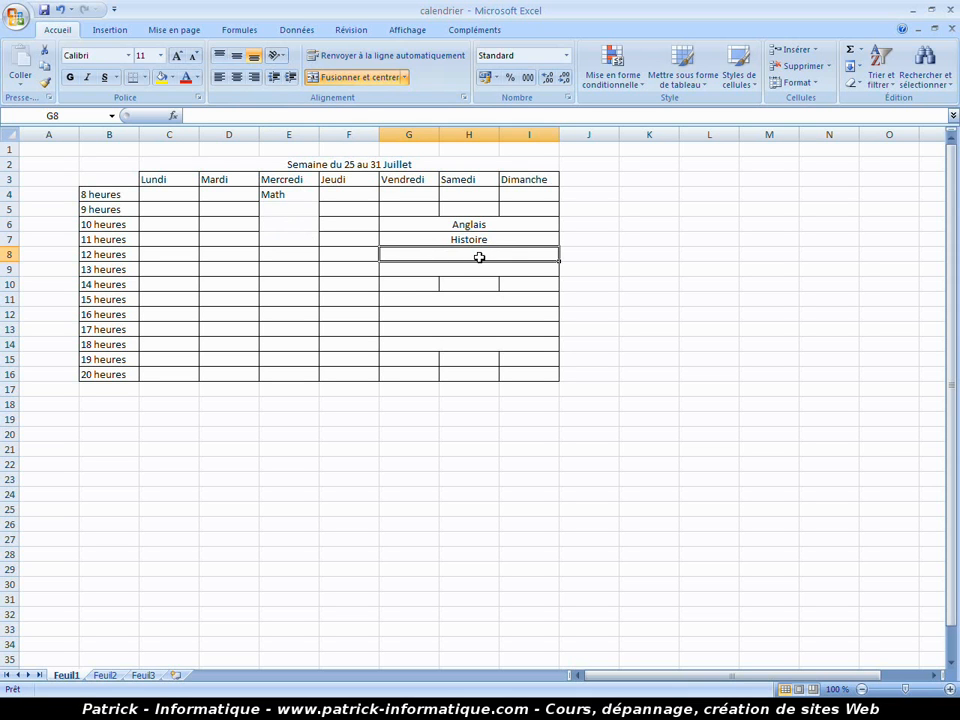
click(350, 79)
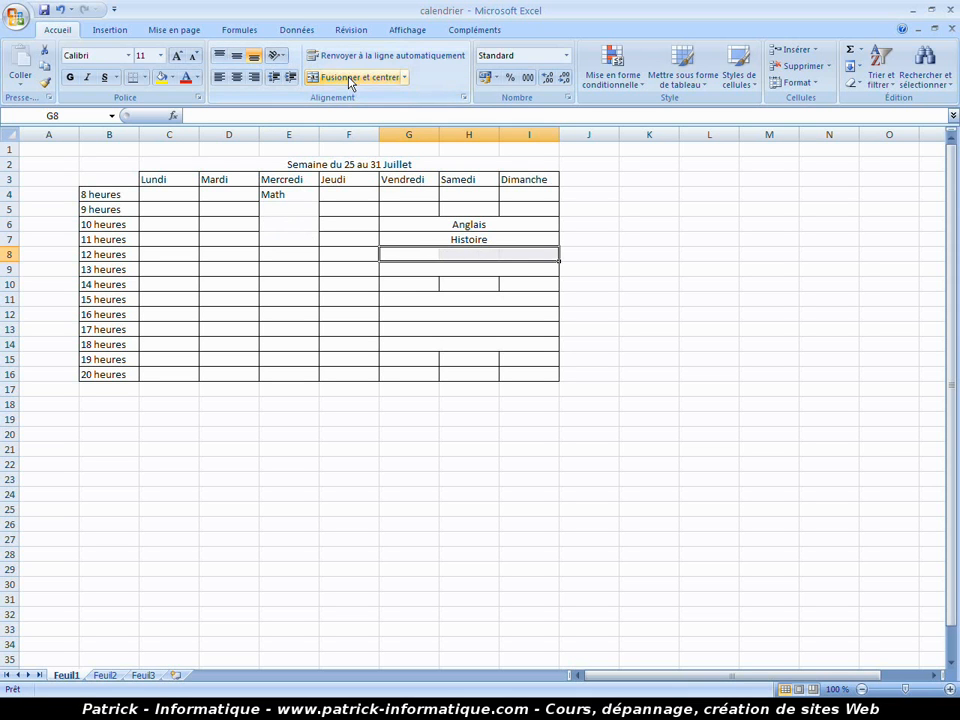
click(422, 300)
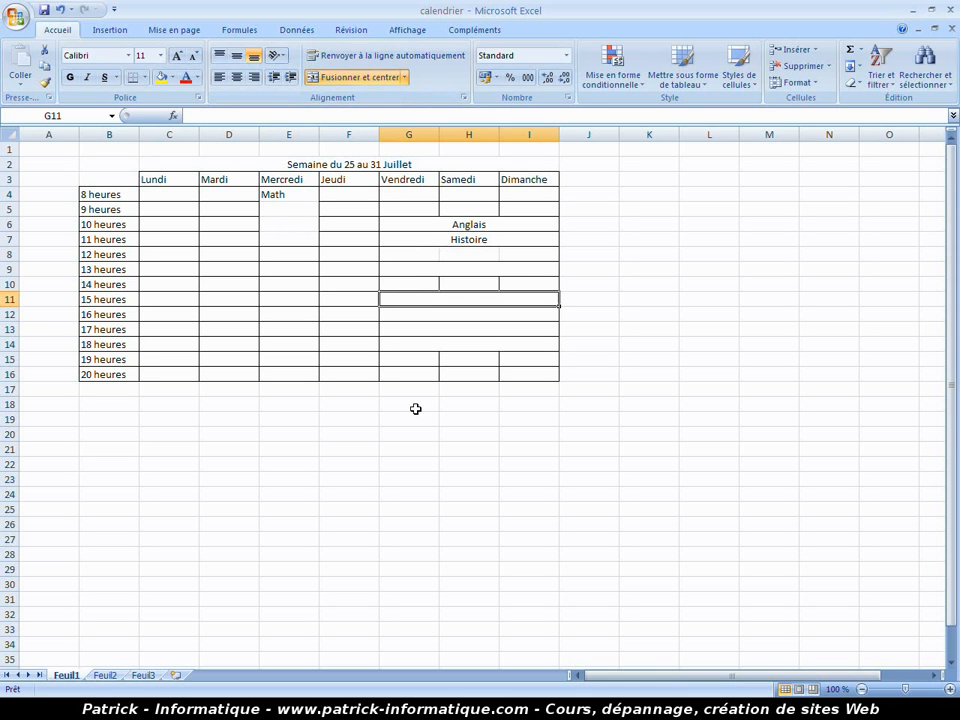
drag(426, 220, 427, 243)
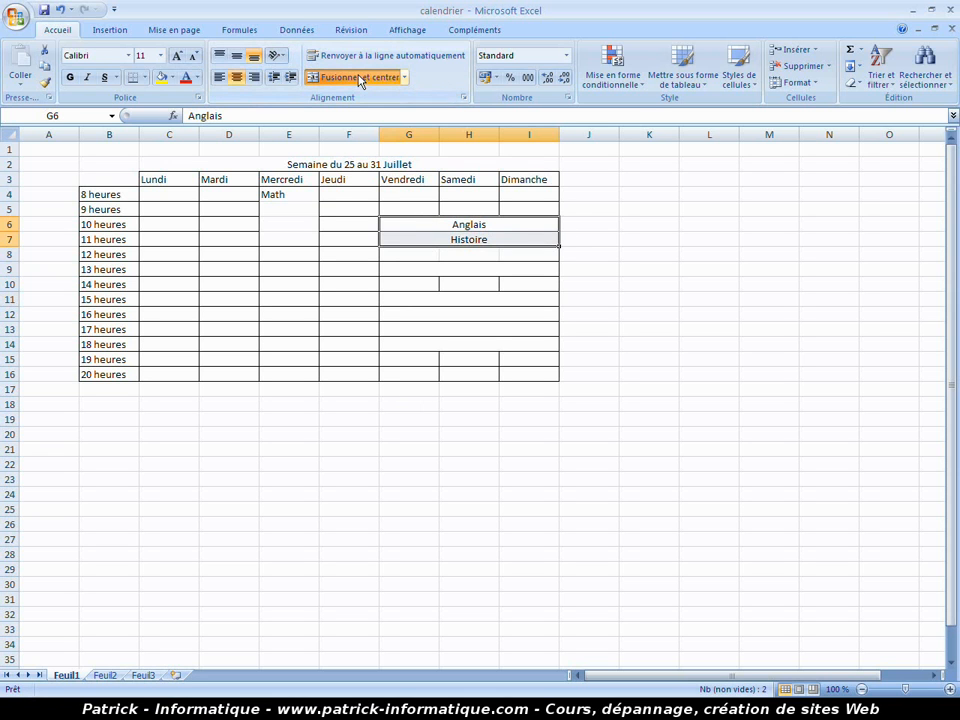
click(360, 79)
click(626, 224)
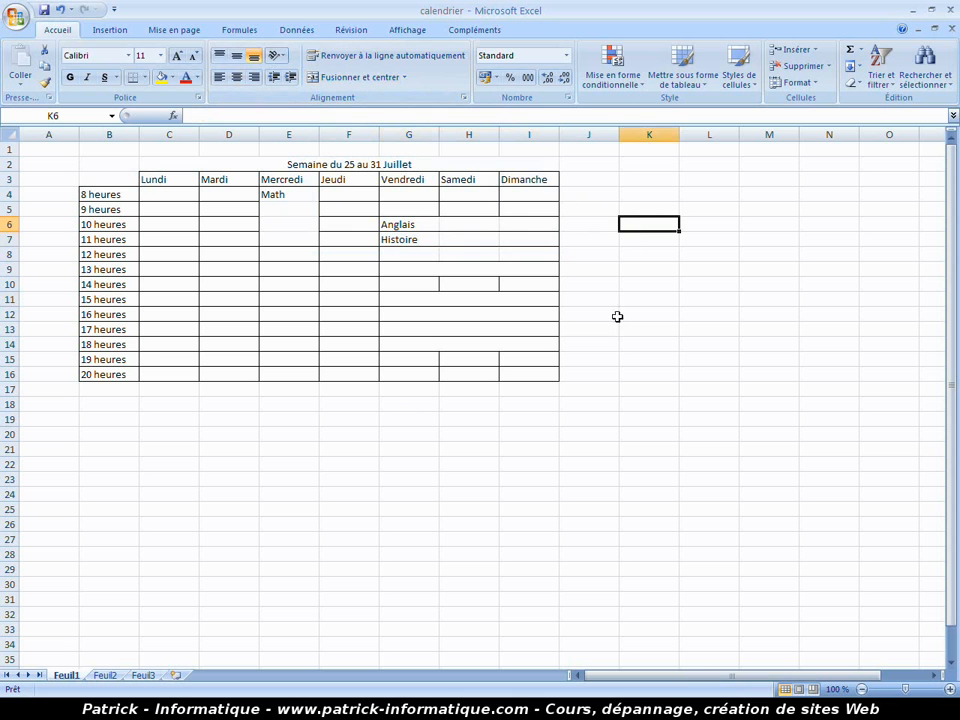